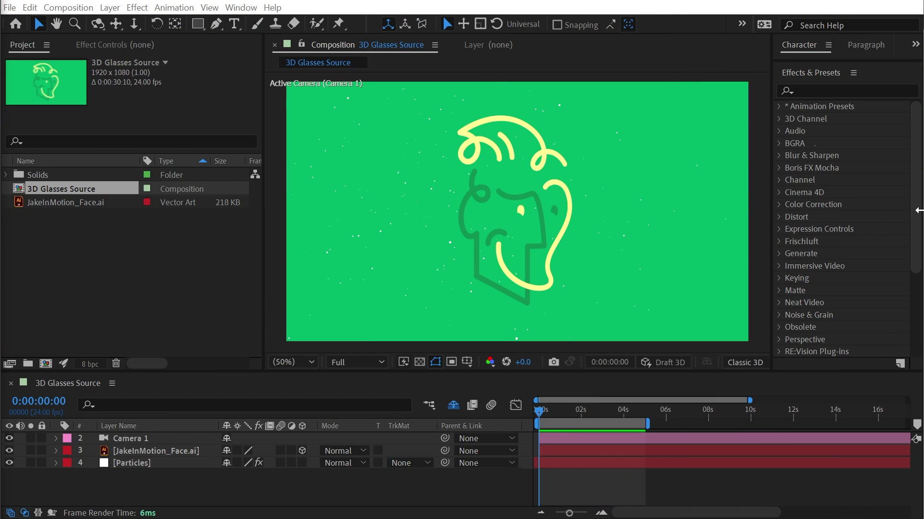
- Scroll the Effects & Presets list and expand Perspective to show 3D Glasses
scroll(871, 218, "down", 3)
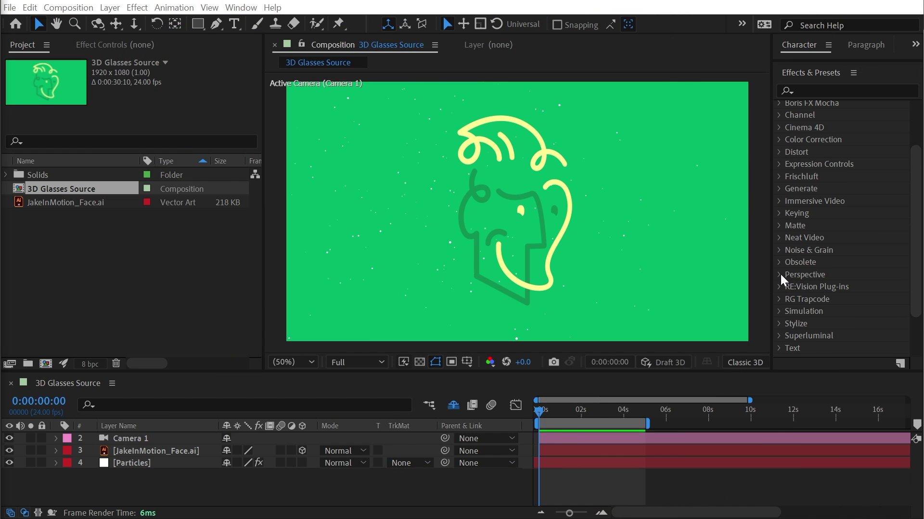
left_click(780, 274)
scroll(800, 264, "down", 5)
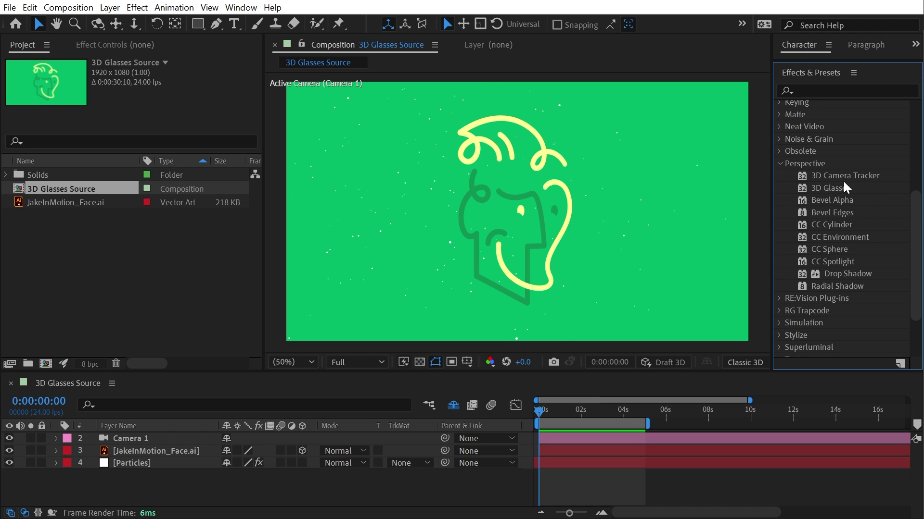
- Scrub and play a preview of the face logo and particles animation
left_click(837, 193)
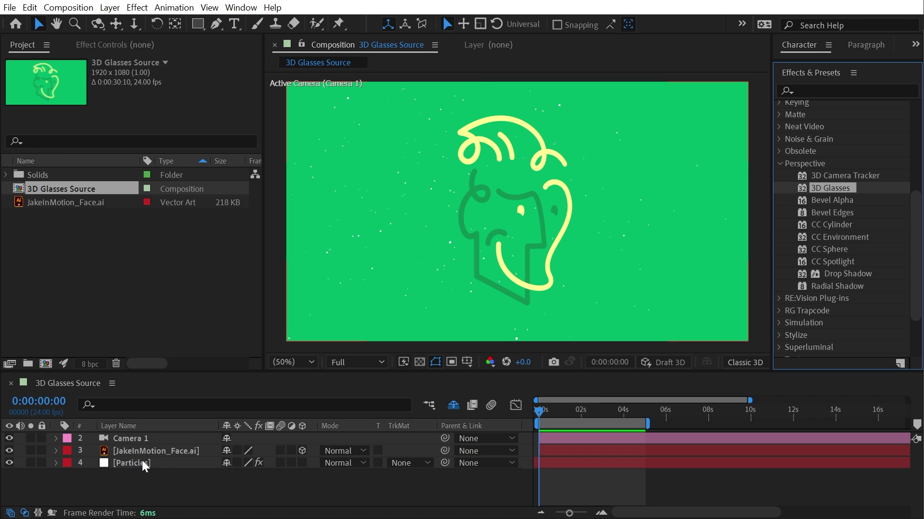
left_click(161, 473)
mouse_move(594, 418)
left_mouse_down()
mouse_move(564, 417)
mouse_move(632, 416)
mouse_move(582, 419)
mouse_move(573, 438)
mouse_move(529, 414)
left_mouse_up()
key("space")
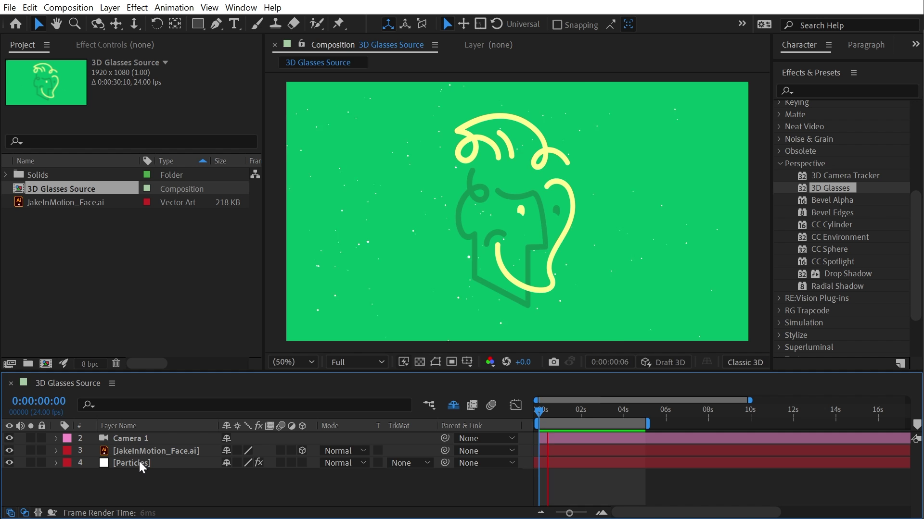
- Select the Camera 1 layer after scrubbing through its camera move
left_click(133, 440)
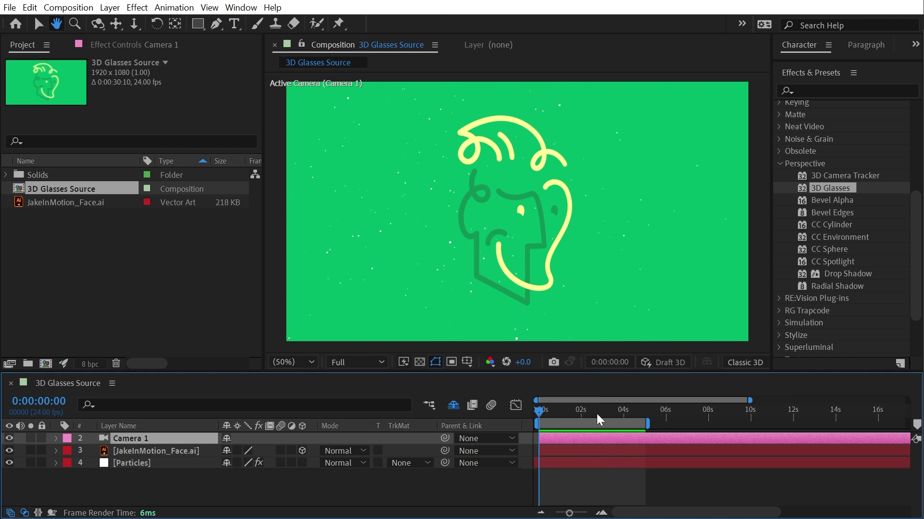
left_click_drag(546, 409, 566, 406)
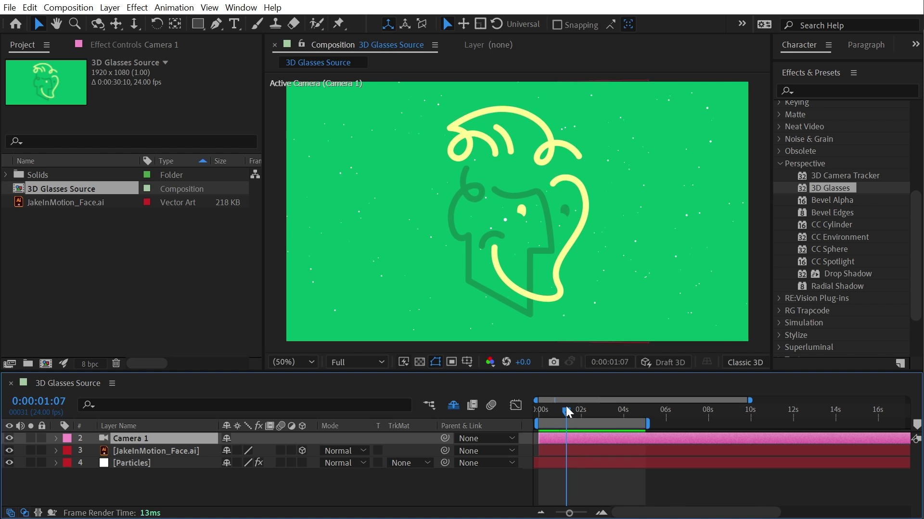
left_click(125, 439)
- Create a Stereo 3D Rig from Camera 1 via Layer > Camera
left_click(103, 7)
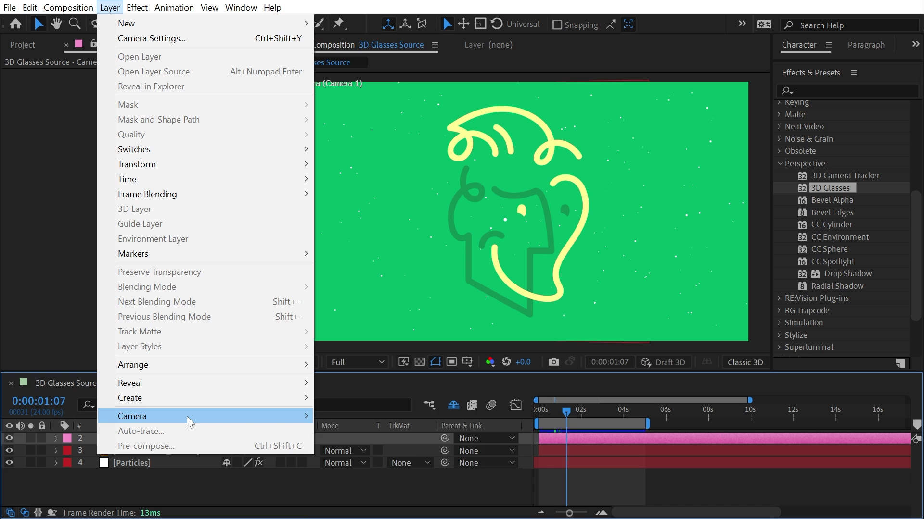
mouse_move(186, 417)
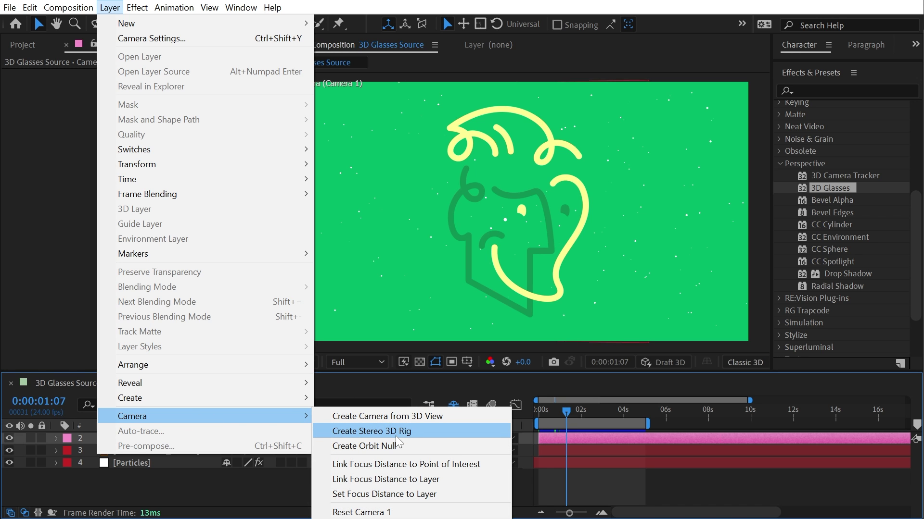
left_click(413, 434)
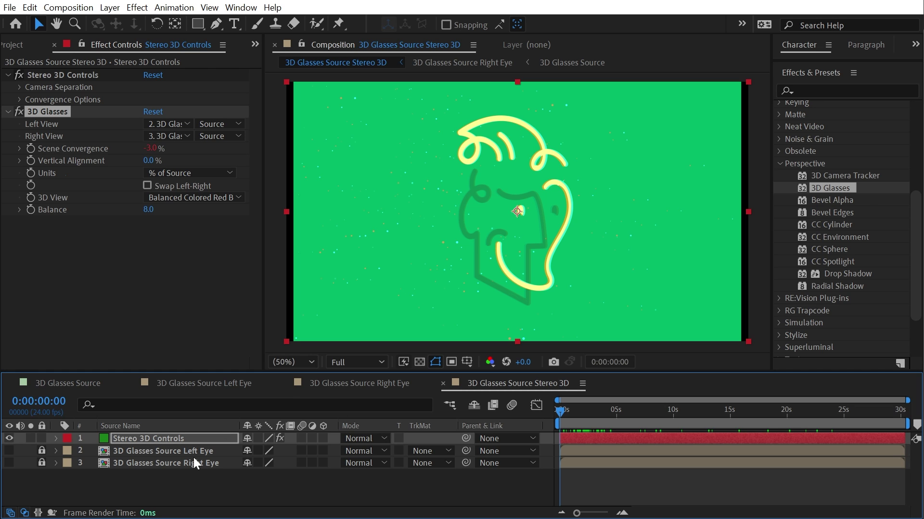
- Select Stereo 3D Controls and inspect the face's colour fringes at 100% zoom
left_click(149, 440)
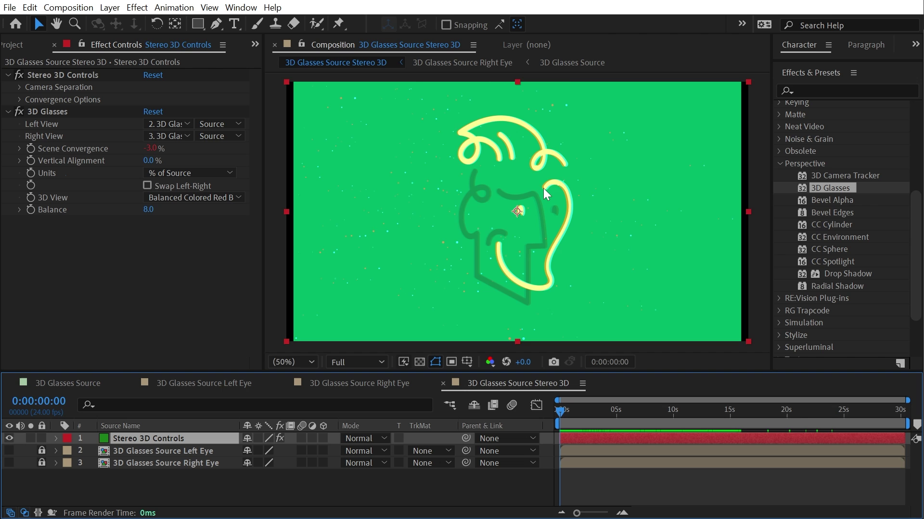
scroll(543, 189, "up", 2)
key("h")
left_click_drag(596, 173, 554, 231)
left_click_drag(423, 183, 461, 129)
- Return the viewer to 50% and play back the stereo preview
key("v")
scroll(504, 215, "down", 1)
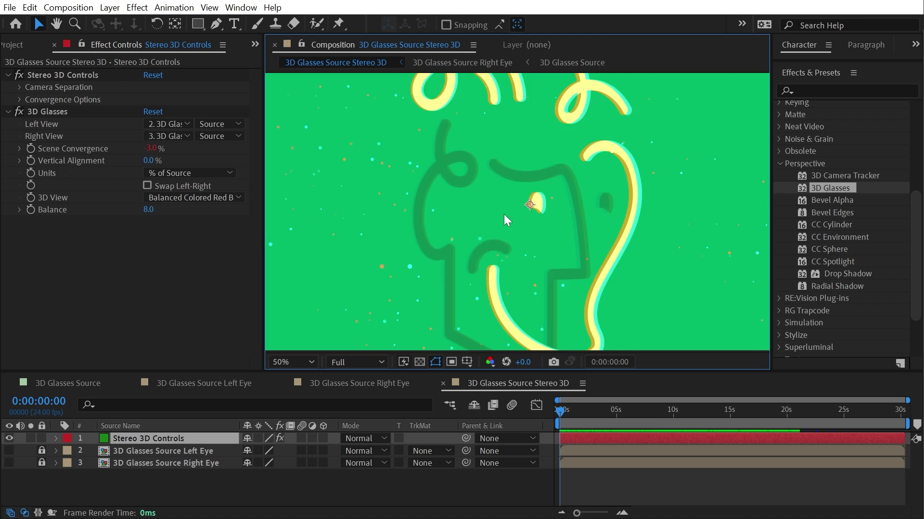
mouse_move(568, 413)
left_mouse_down()
mouse_move(607, 408)
mouse_move(573, 409)
left_mouse_up()
key("space")
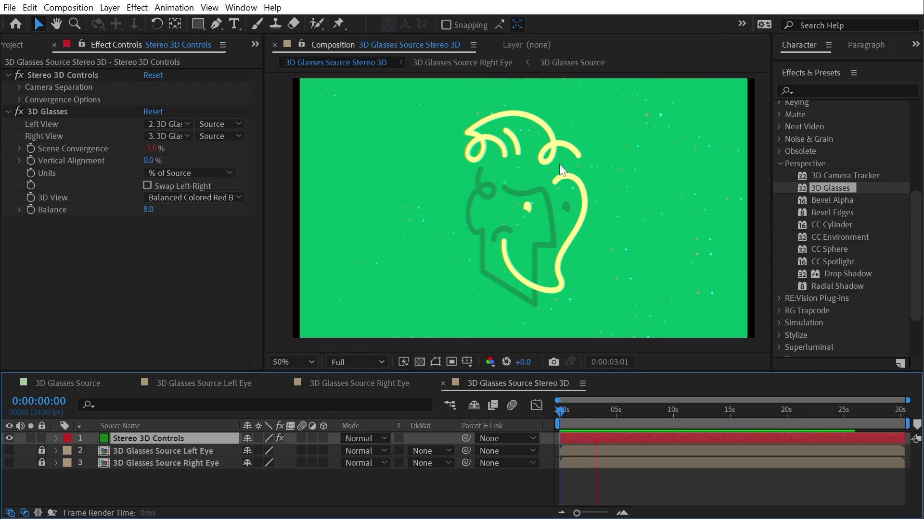
key("space")
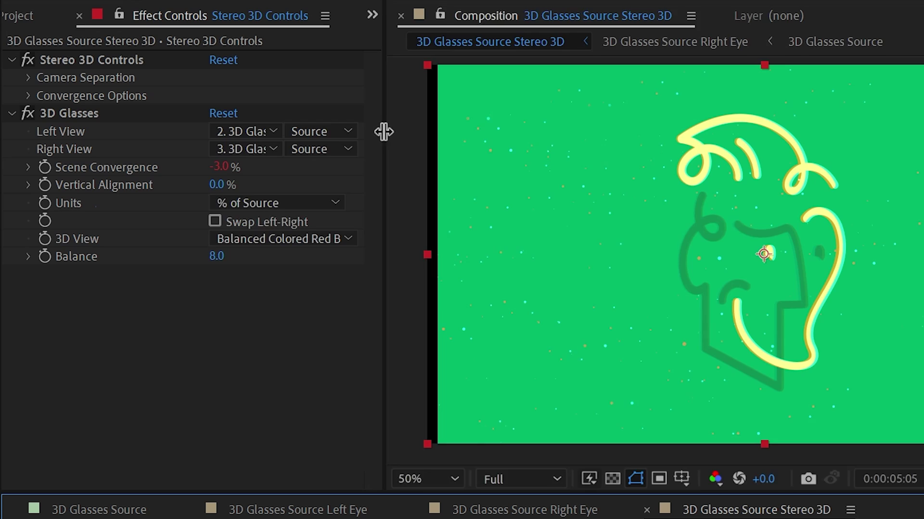
- Widen Effect Controls and trial Scene Convergence -4.0 and Vertical Alignment 1.0, undoing both
left_click_drag(264, 124, 328, 119)
left_click_drag(480, 125, 443, 126)
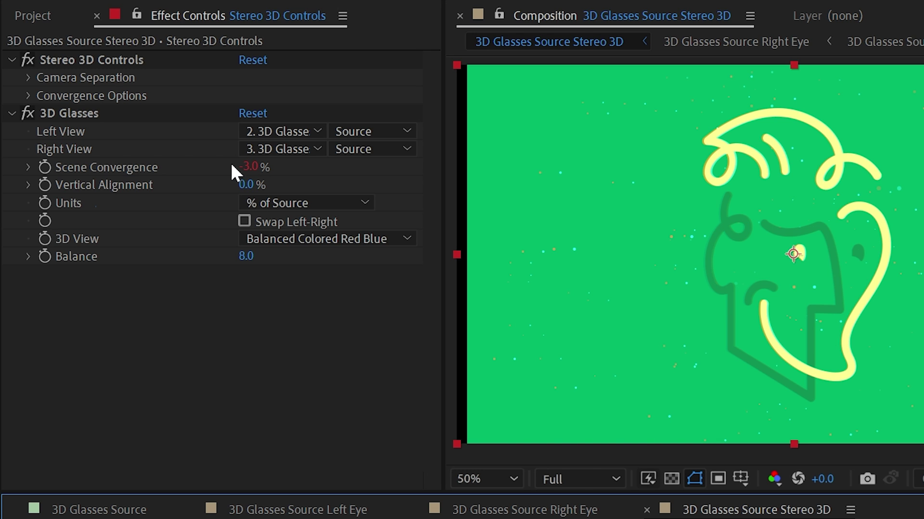
mouse_move(247, 167)
left_mouse_down()
mouse_move(254, 160)
mouse_move(226, 161)
mouse_move(255, 151)
mouse_move(231, 159)
left_mouse_up()
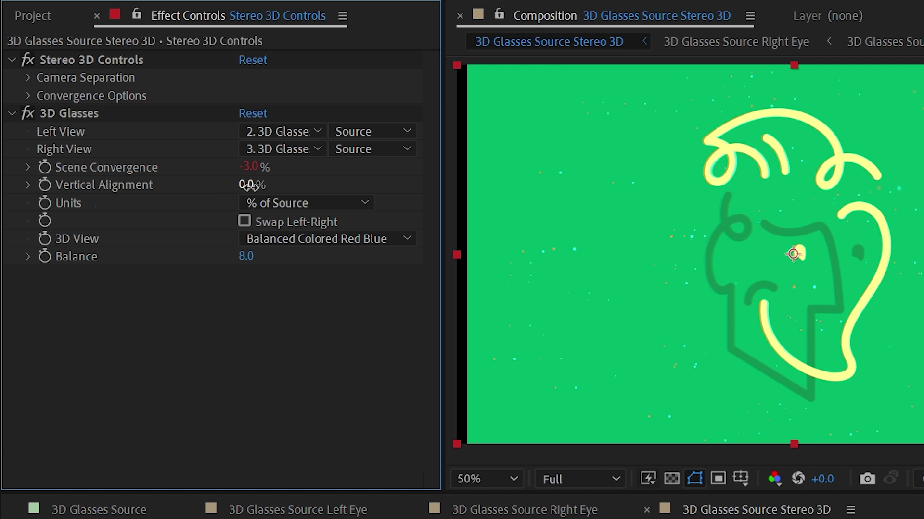
key("ctrl+z")
left_click_drag(247, 185, 232, 173)
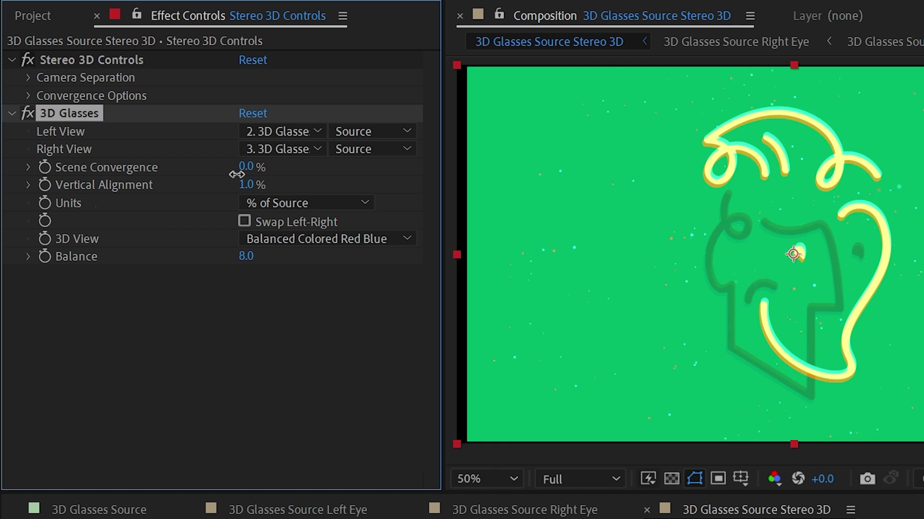
key("ctrl+z")
key("ctrl+z")
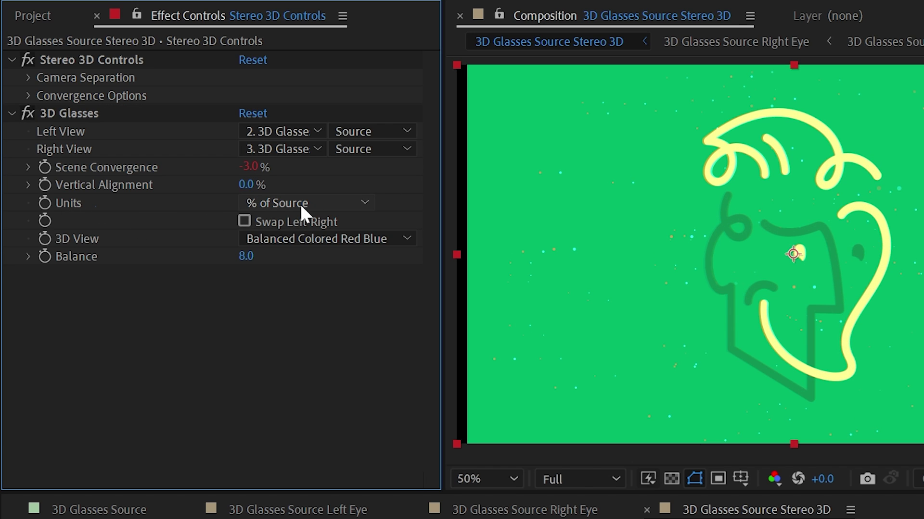
- Keep Units at % of Source and the original eye order, then show the 3D View list
left_click(282, 205)
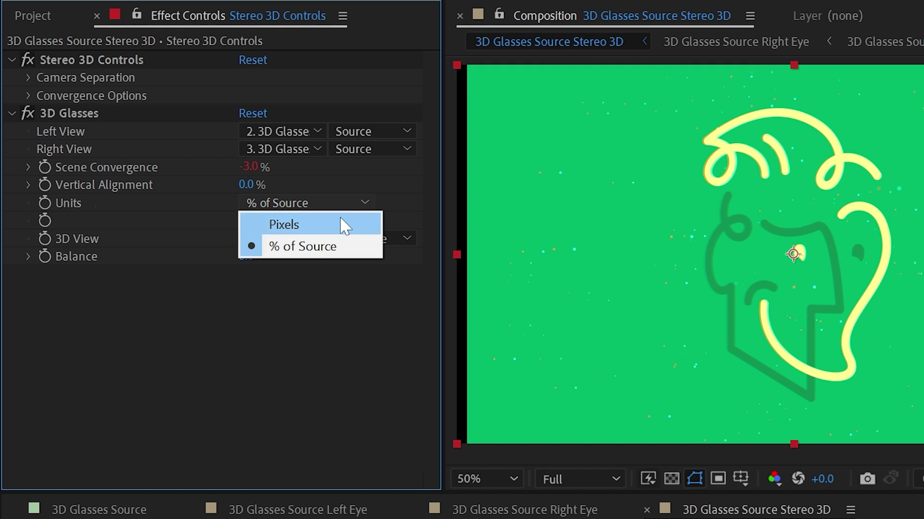
left_click(289, 240)
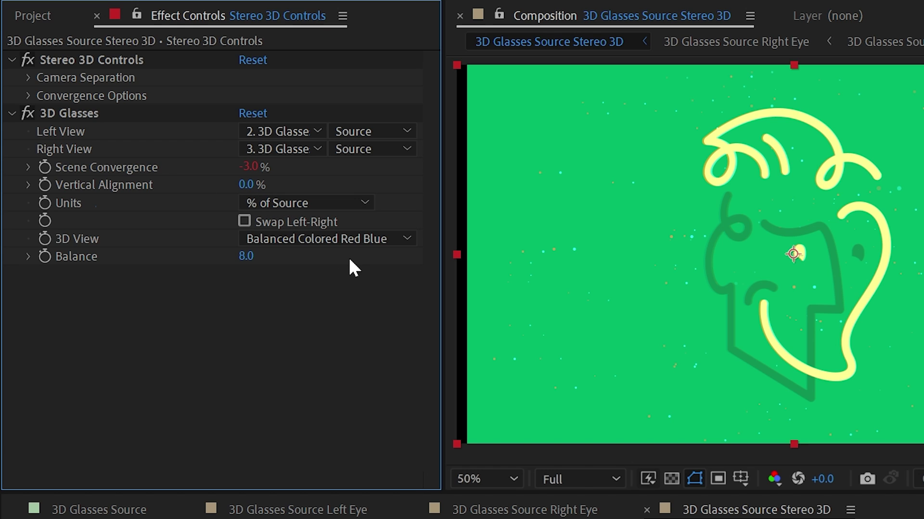
left_click(262, 221)
left_click(265, 222)
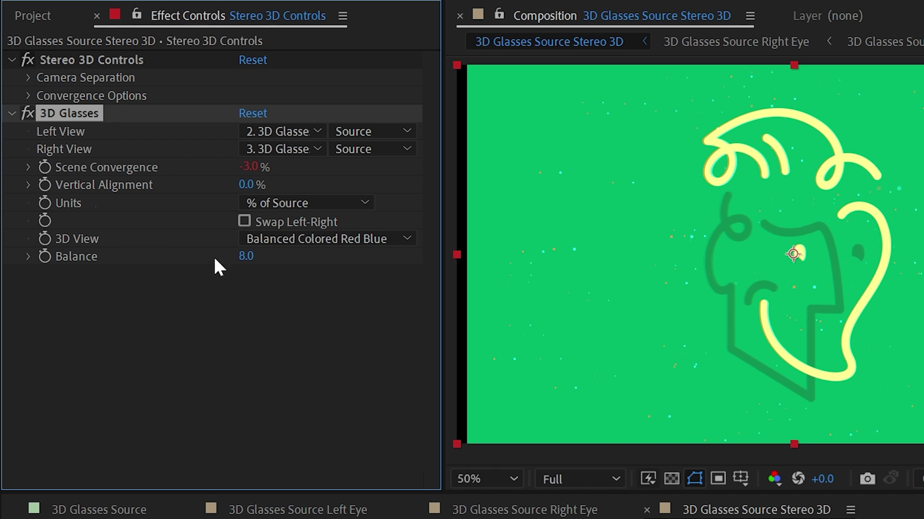
left_click(300, 238)
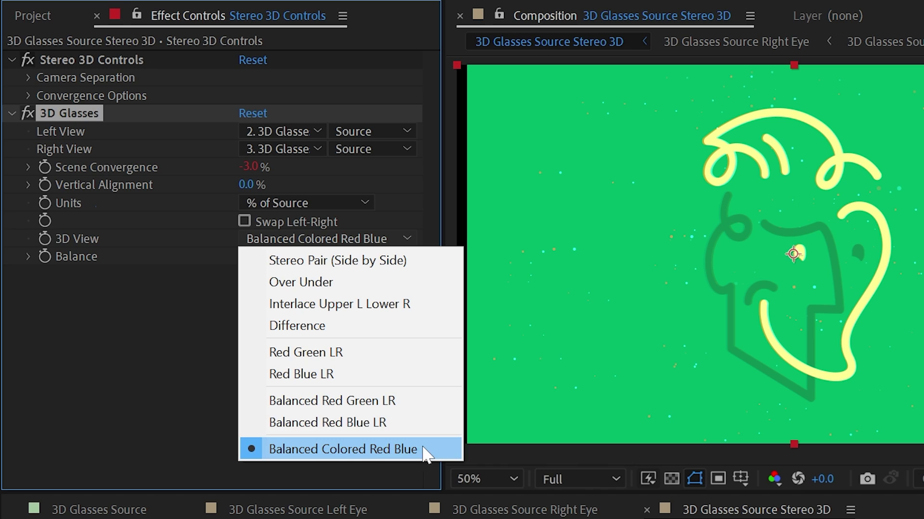
- Set the 3D Glasses 3D View to Stereo Pair (Side by Side)
left_click(243, 343)
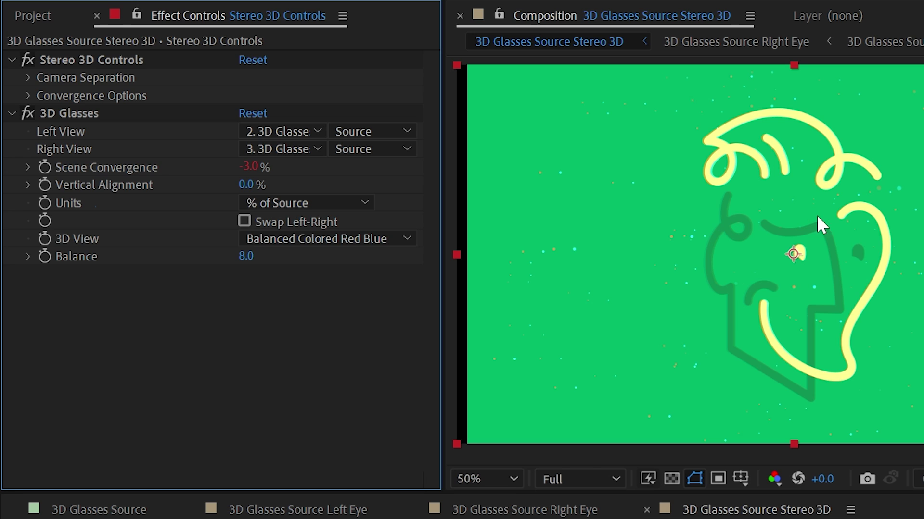
left_click(361, 239)
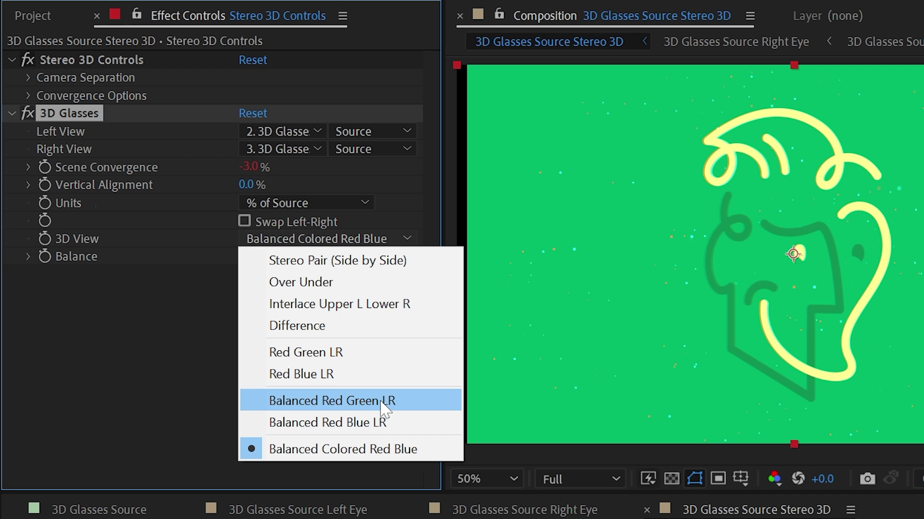
left_click(344, 261)
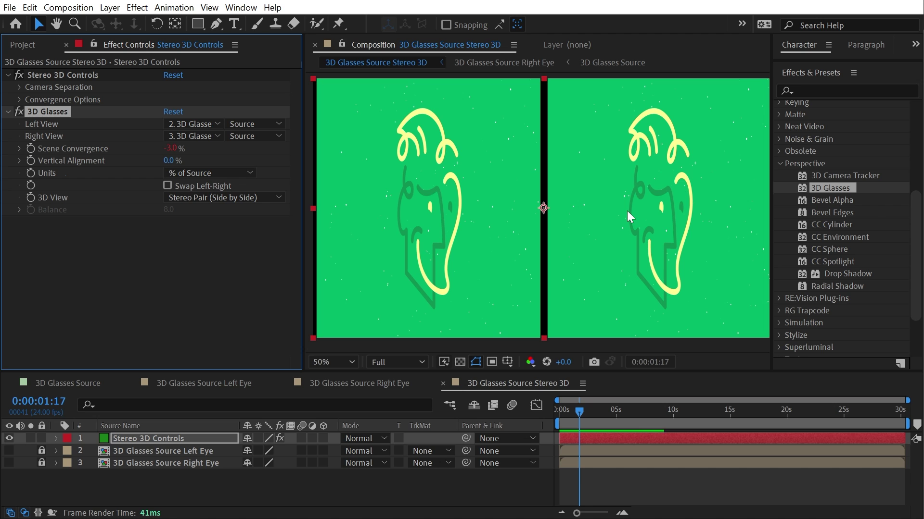
- Try Over Under, Interlace Upper L Lower R and Difference views, then restore Balanced Colored Red Blue
left_click(224, 197)
left_click(241, 227)
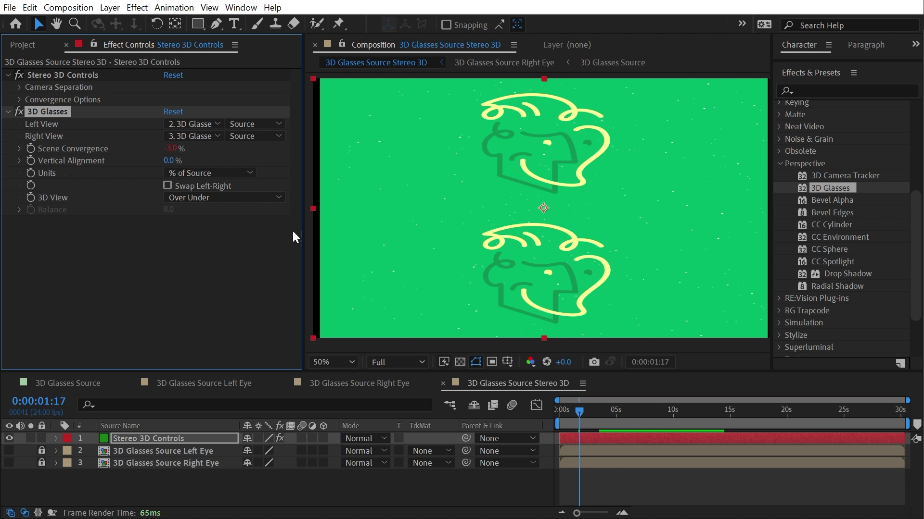
left_click(229, 198)
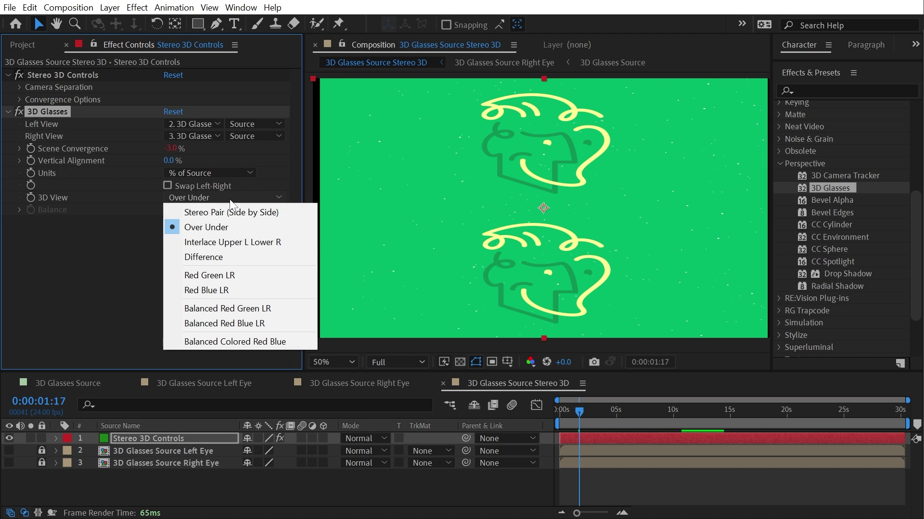
left_click(218, 245)
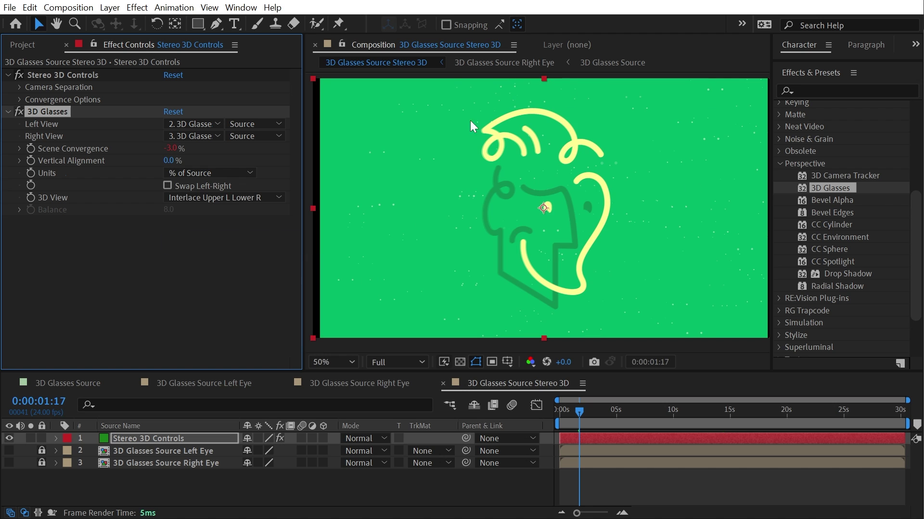
left_click(267, 200)
left_click(235, 255)
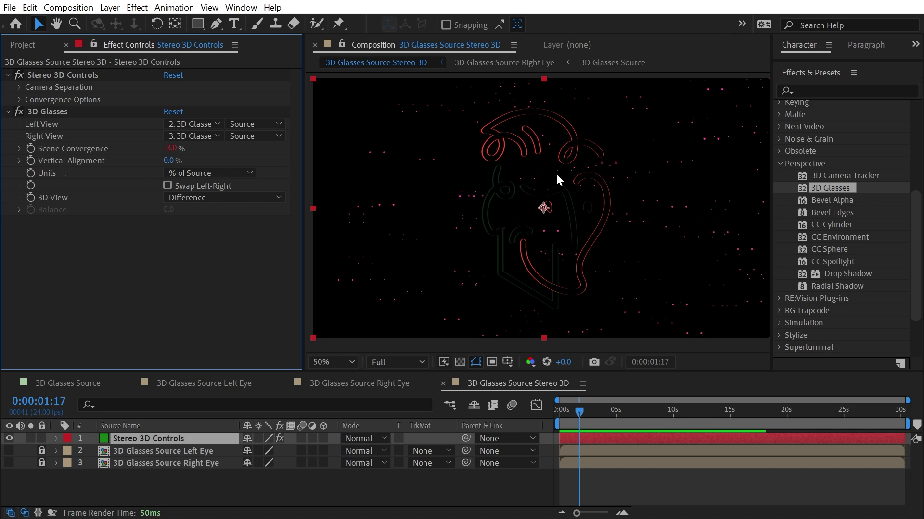
left_click(224, 198)
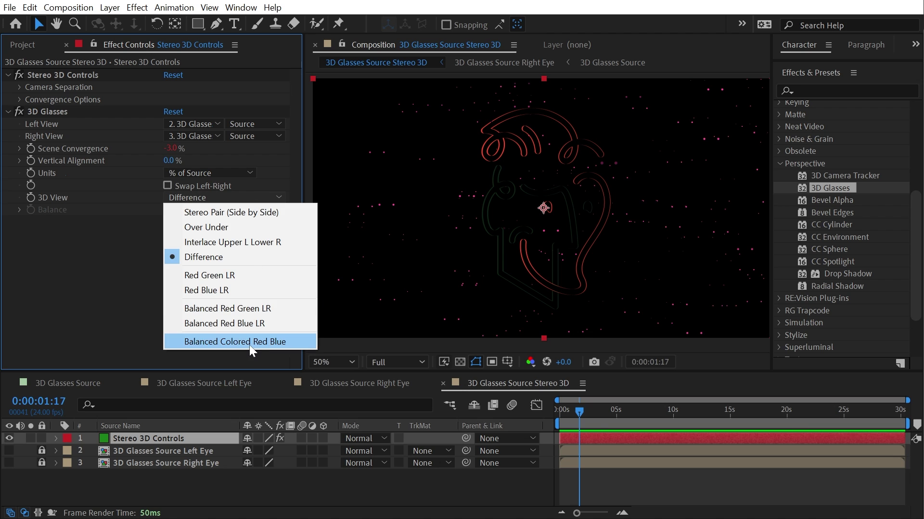
left_click(249, 345)
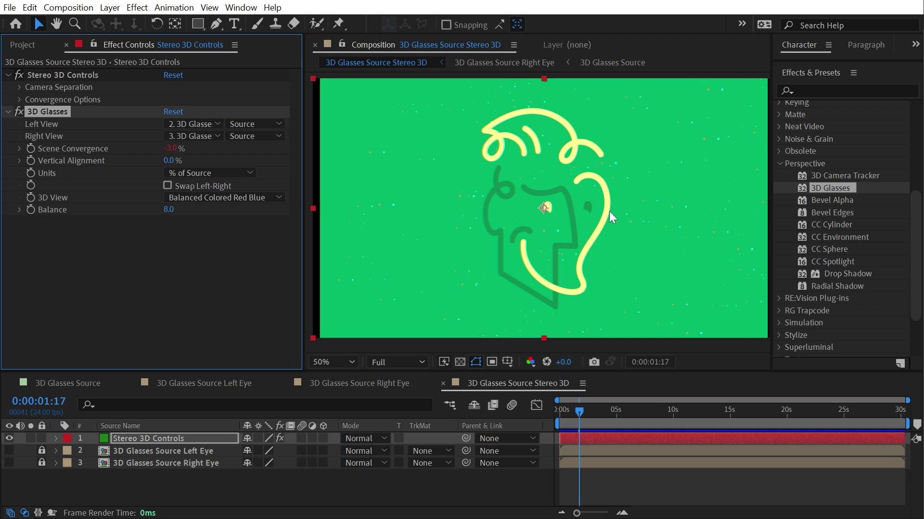
left_click(256, 199)
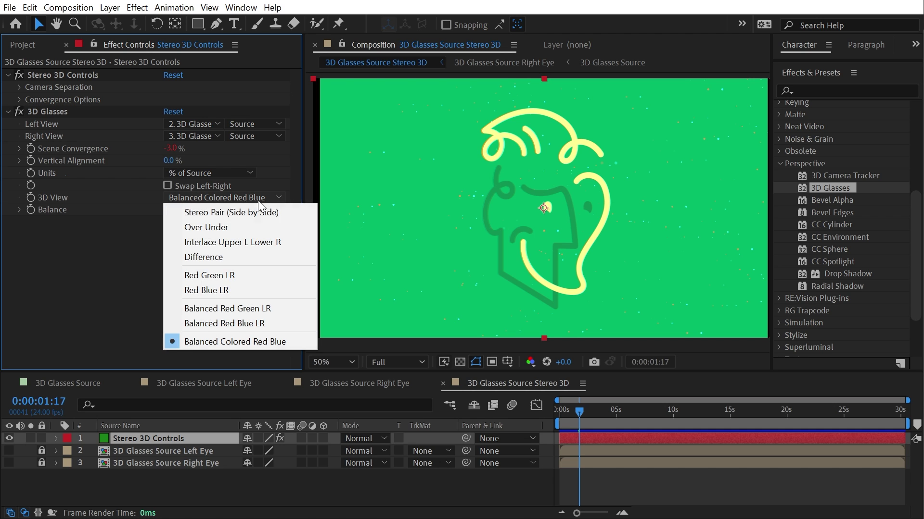
left_click(120, 245)
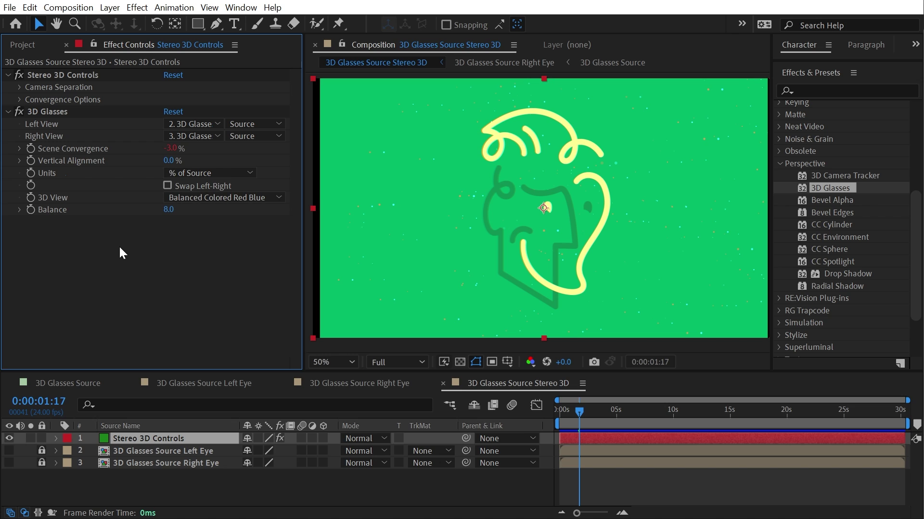